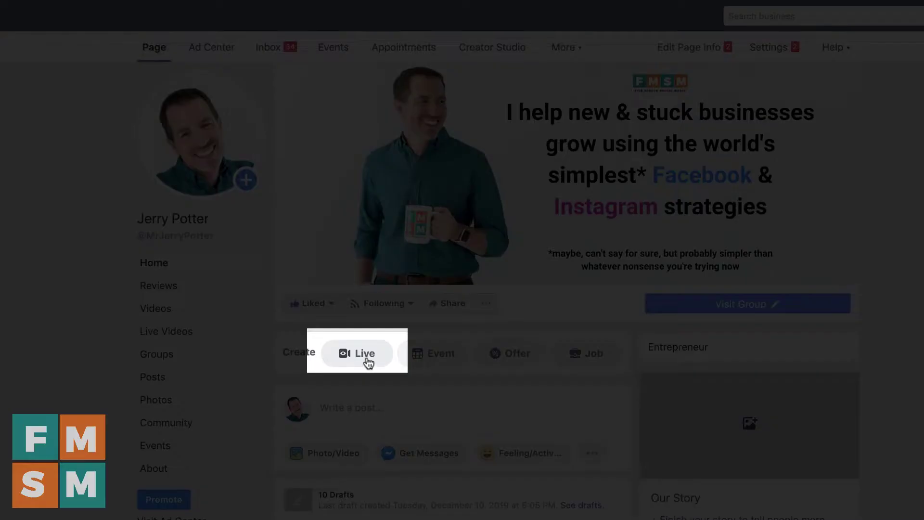
# - Start a new live broadcast in Creator Studio, shared on the managed page
pyautogui.click(369, 360)
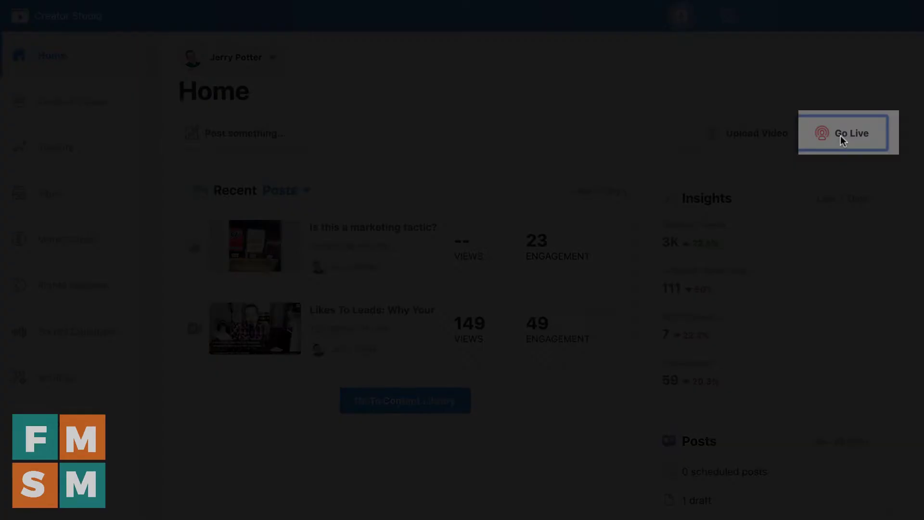
pyautogui.click(841, 140)
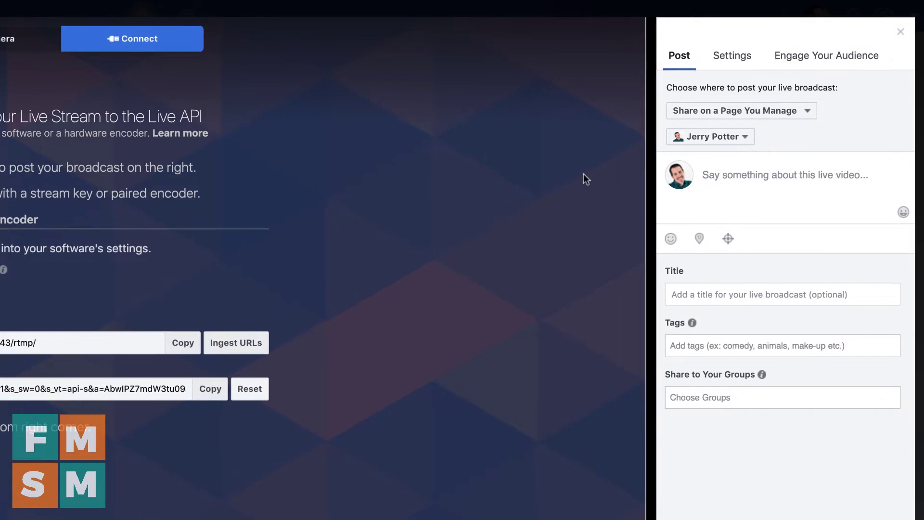
pyautogui.click(750, 115)
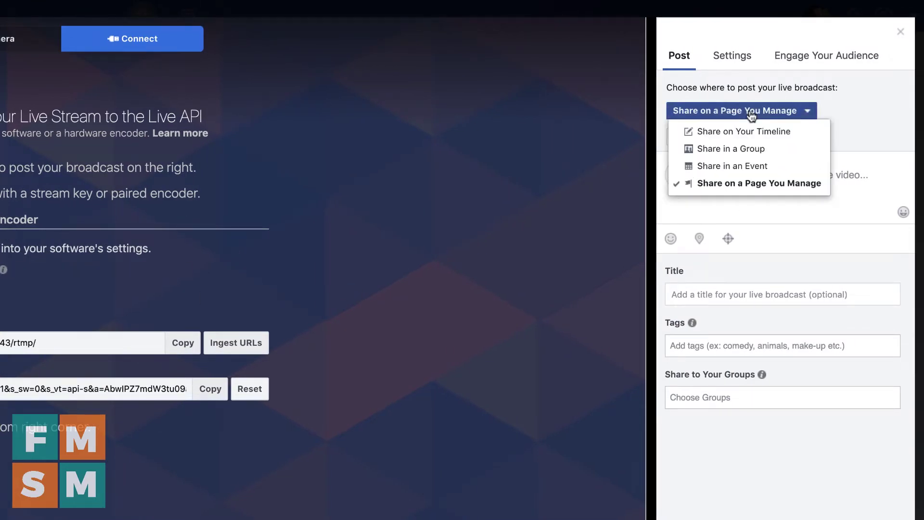
pyautogui.click(754, 118)
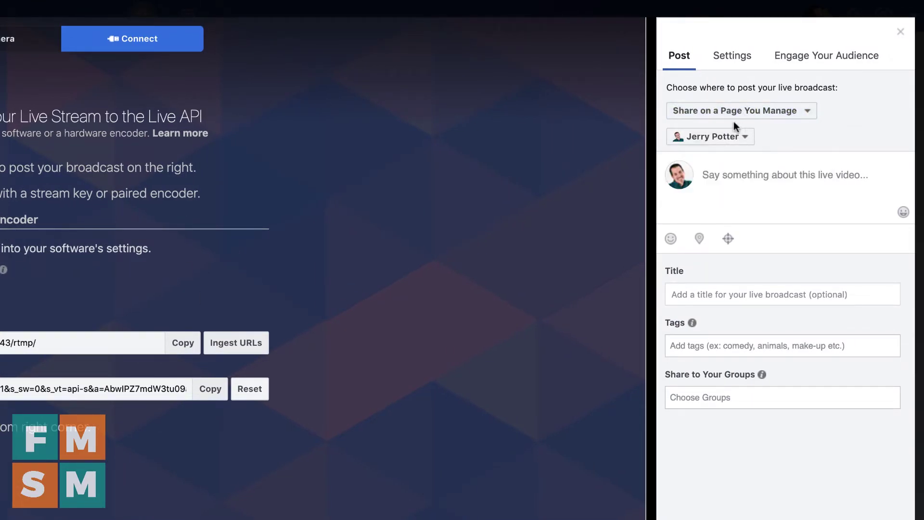
# - Paste the #ContentJeopardy description and the 'How Anyone Can Generate More Ideas…' title
pyautogui.click(767, 179)
pyautogui.hotkey('ctrl', 'v')
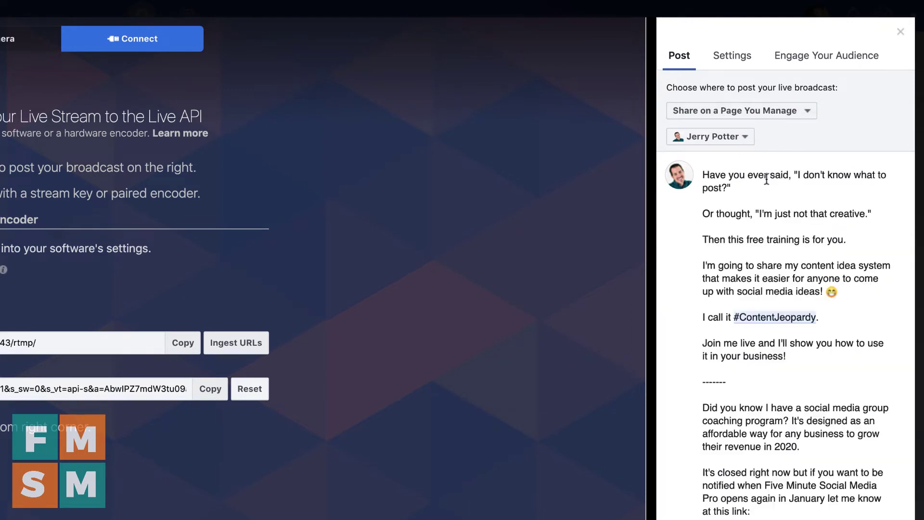
pyautogui.scroll(-5, 765, 144)
pyautogui.click(791, 335)
pyautogui.hotkey('ctrl', 'v')
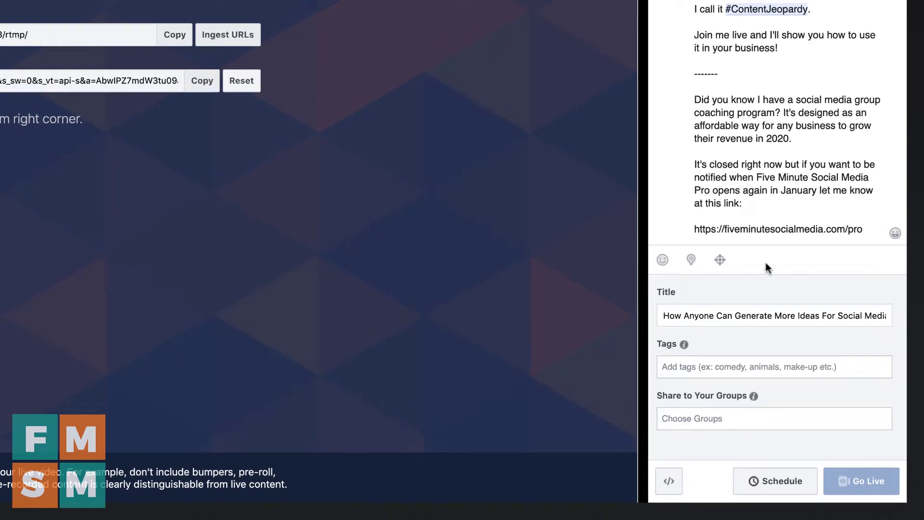
# - Schedule the broadcast for December 24, 2019 at 1:00 PM PST
pyautogui.click(783, 484)
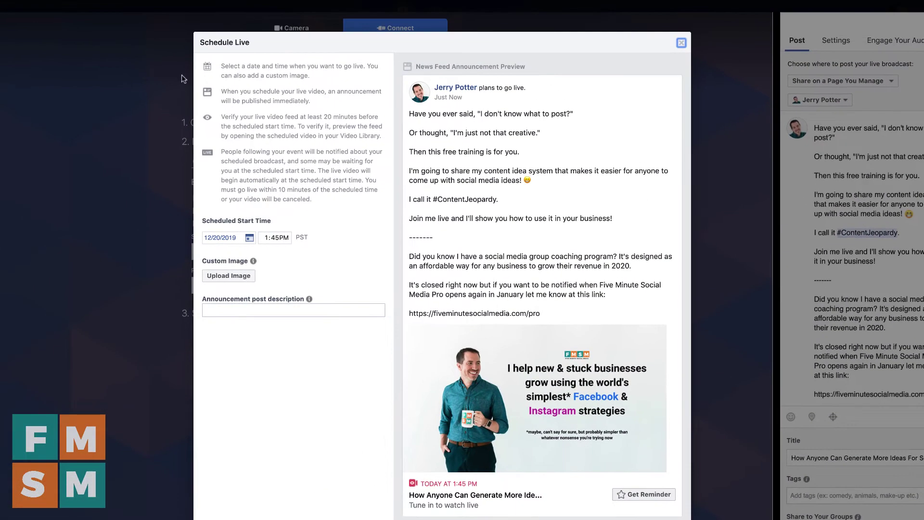
pyautogui.click(228, 244)
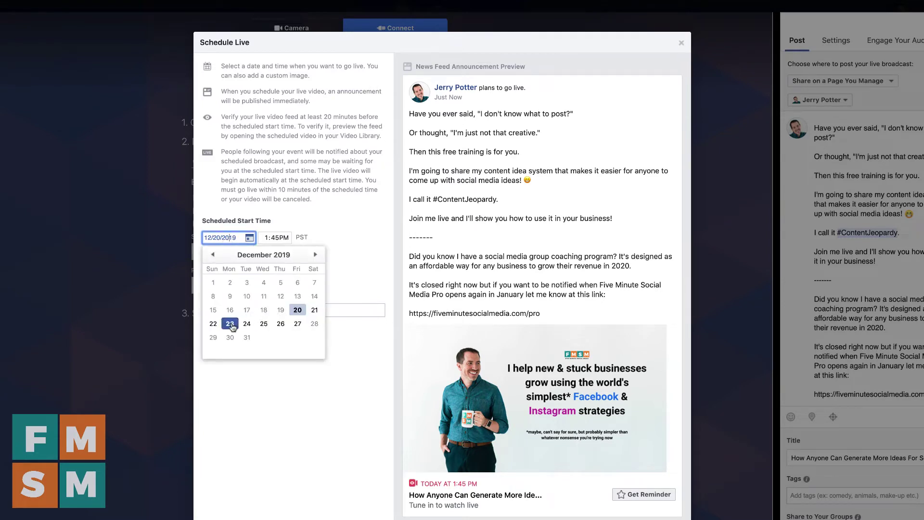
pyautogui.click(247, 325)
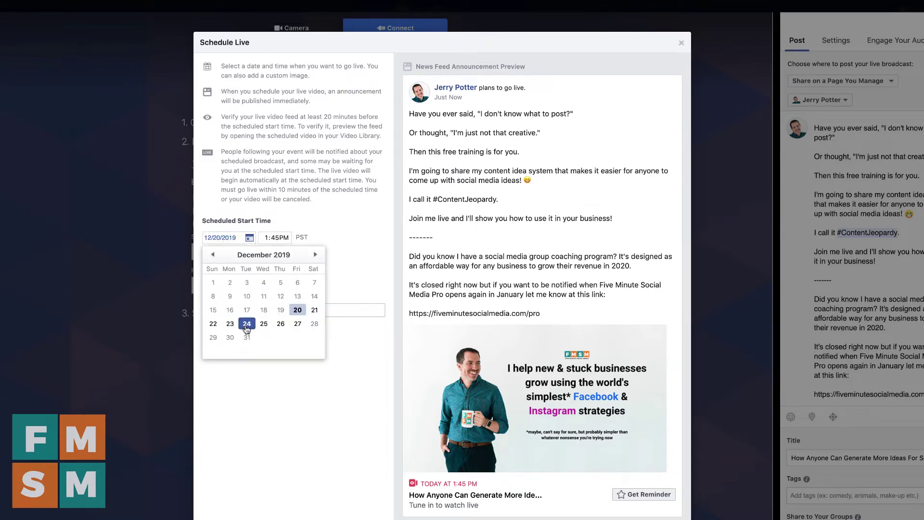
pyautogui.click(271, 238)
pyautogui.write('00')
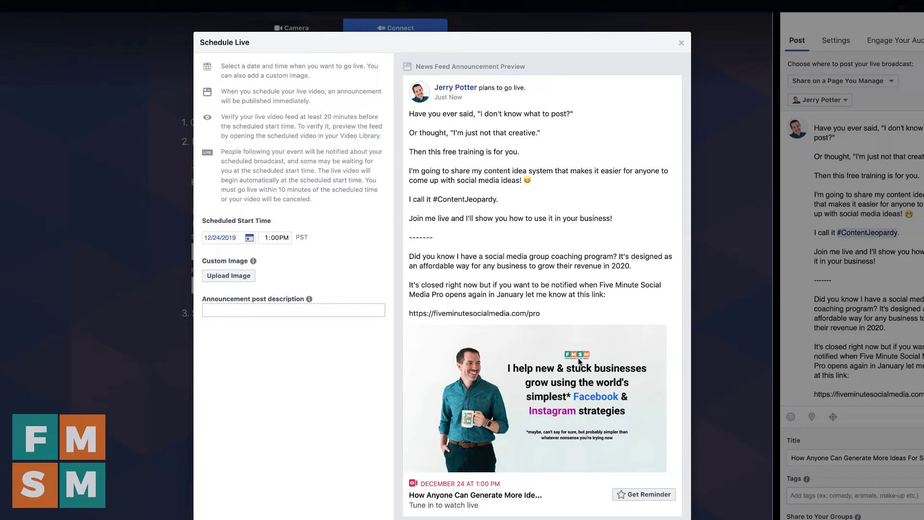
# - Upload 'FMSM Event and FB Live Image (3).png' as the custom announcement image and save
pyautogui.click(231, 276)
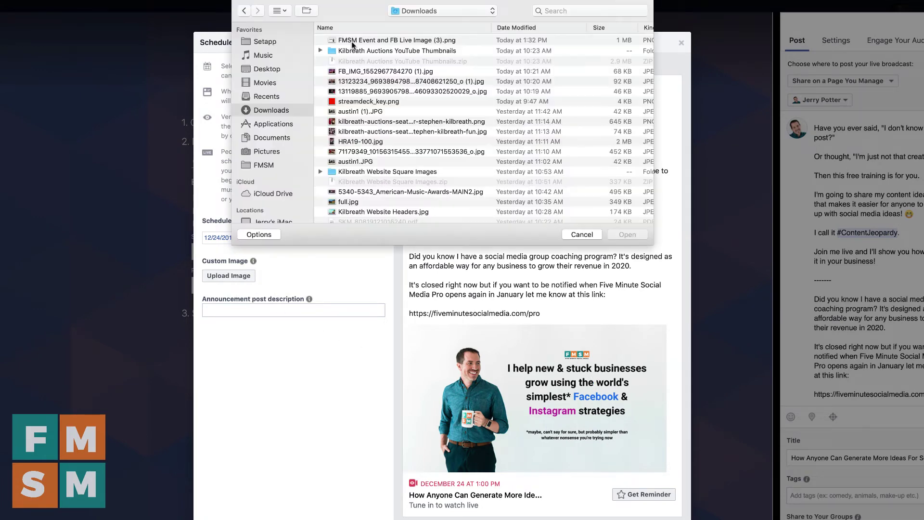
pyautogui.doubleClick(353, 48)
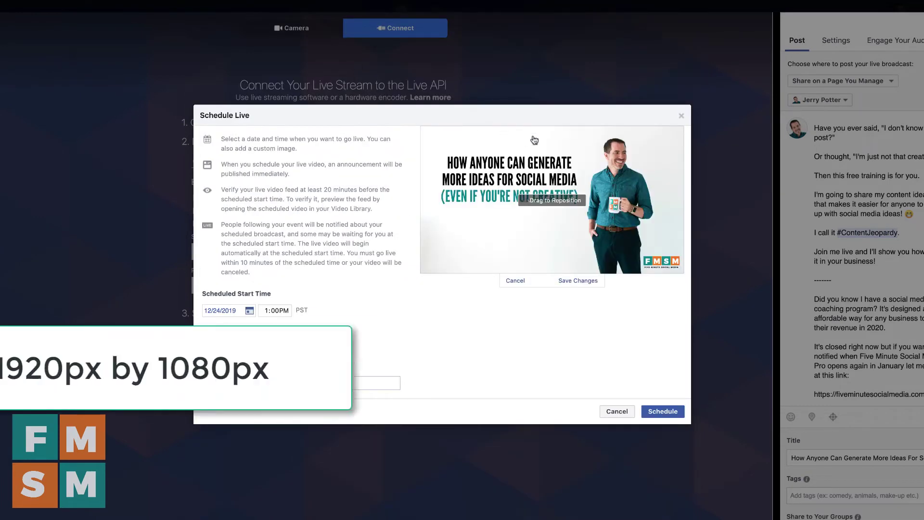
pyautogui.click(579, 281)
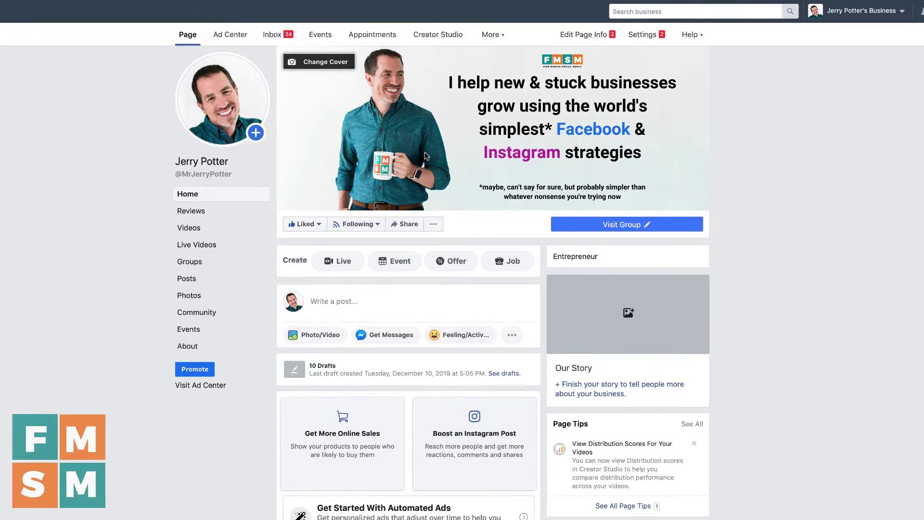
# - Scroll down the Facebook page home to the Posts section showing the live announcement
pyautogui.scroll(-4, 424, 152)
pyautogui.scroll(-15, 424, 151)
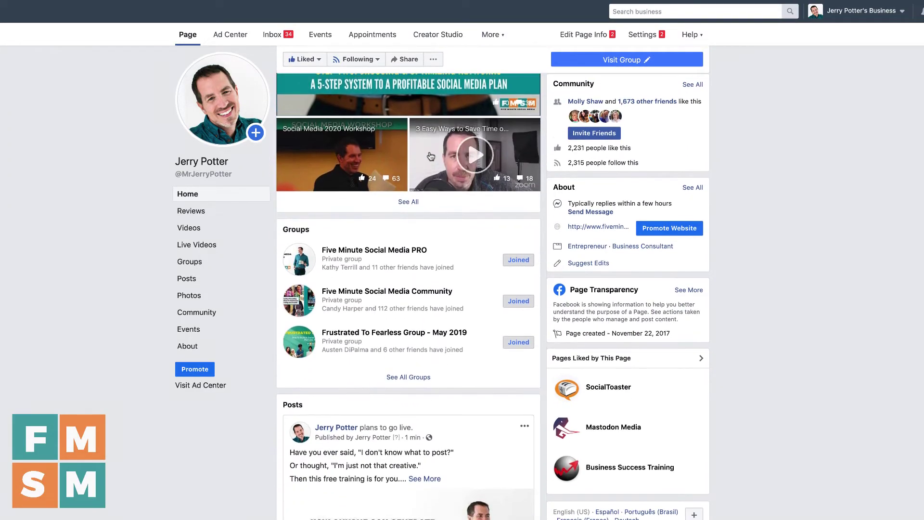
pyautogui.scroll(-1, 430, 155)
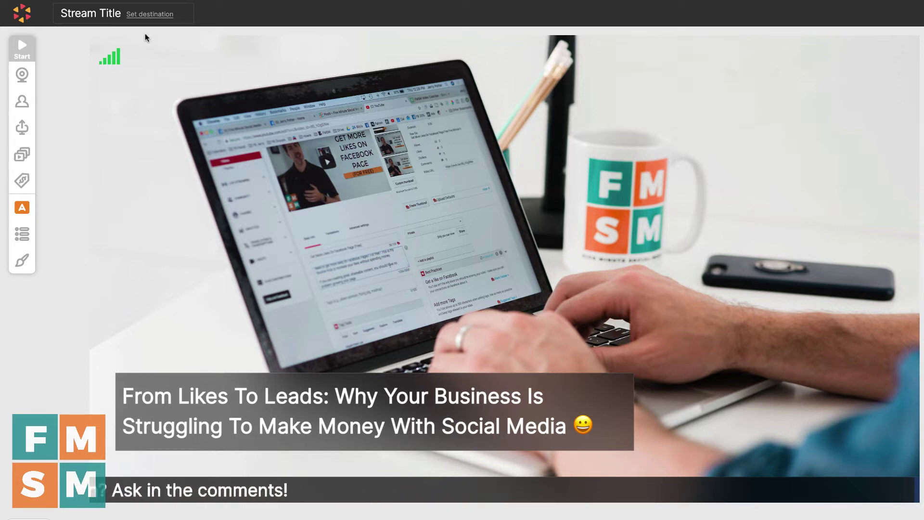
# - Schedule the BeLive stream for 12/24/19 at 1:00 PM with a custom image
pyautogui.moveTo(129, 17)
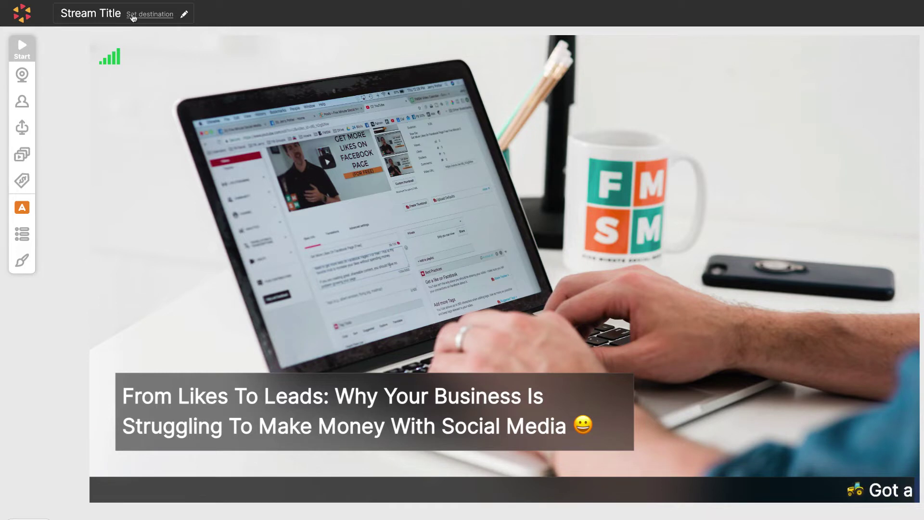
pyautogui.click(101, 14)
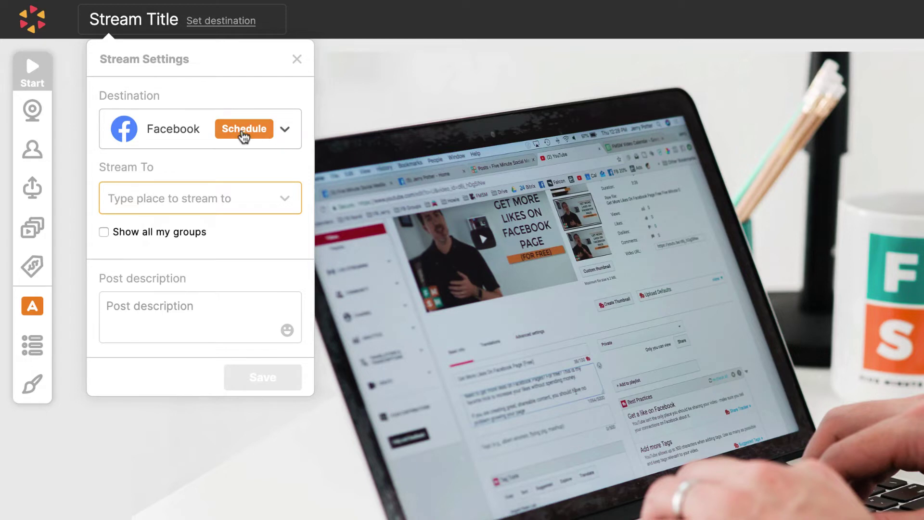
pyautogui.click(244, 137)
pyautogui.click(146, 377)
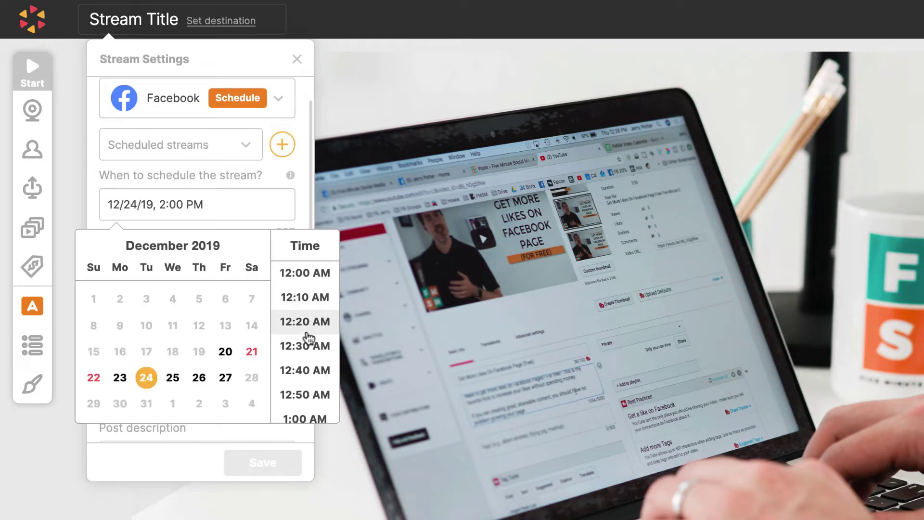
pyautogui.click(306, 416)
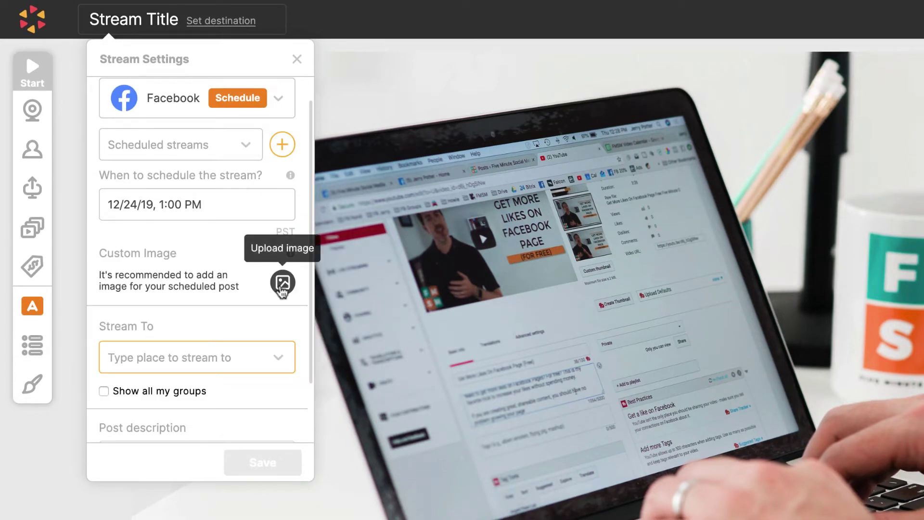
pyautogui.click(282, 284)
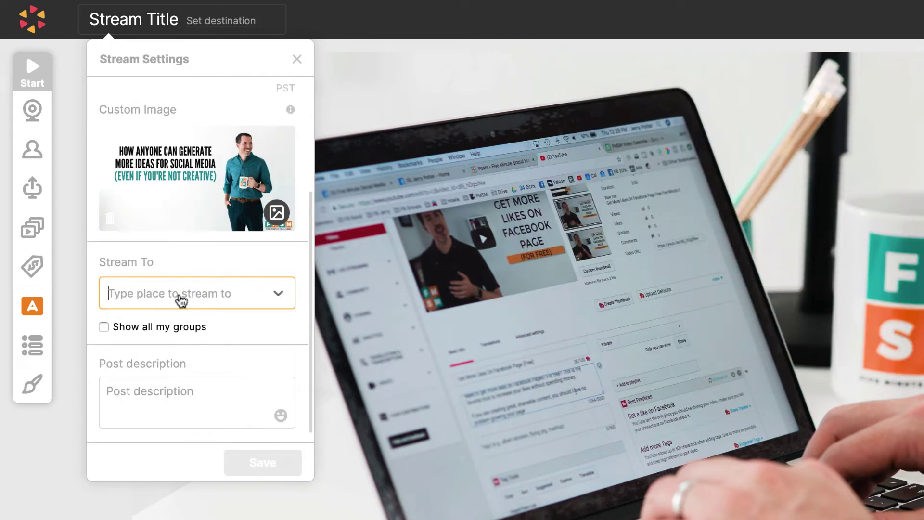
# - Set the stream destination to the presenter's own Facebook page and save the settings
pyautogui.click(181, 301)
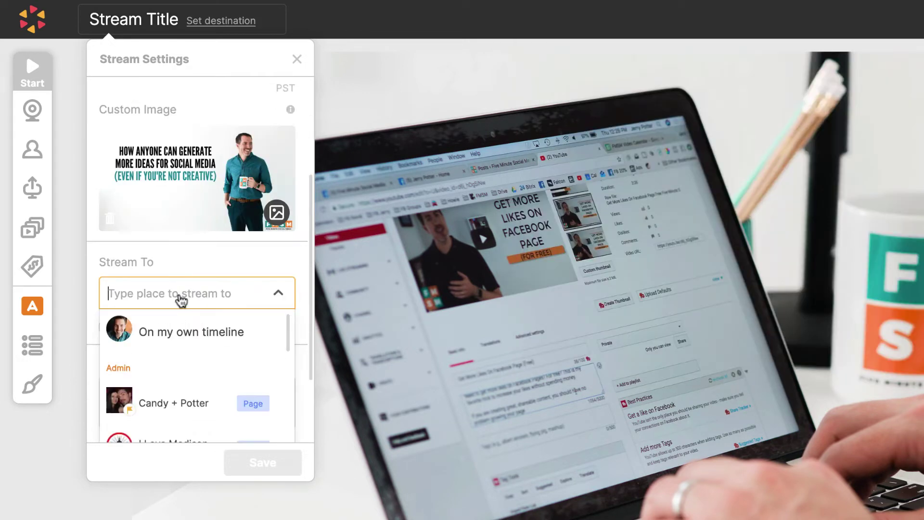
pyautogui.scroll(-5, 182, 365)
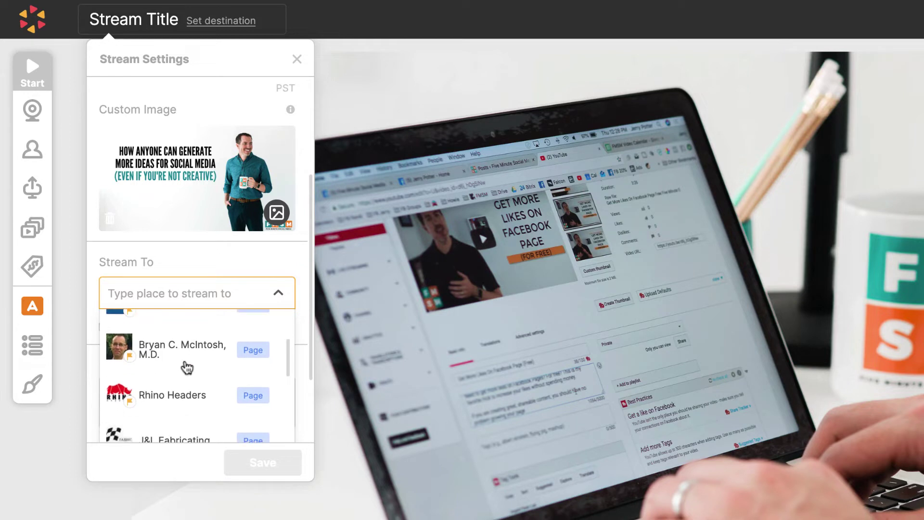
pyautogui.scroll(-2, 187, 369)
pyautogui.click(154, 427)
pyautogui.scroll(5, 231, 406)
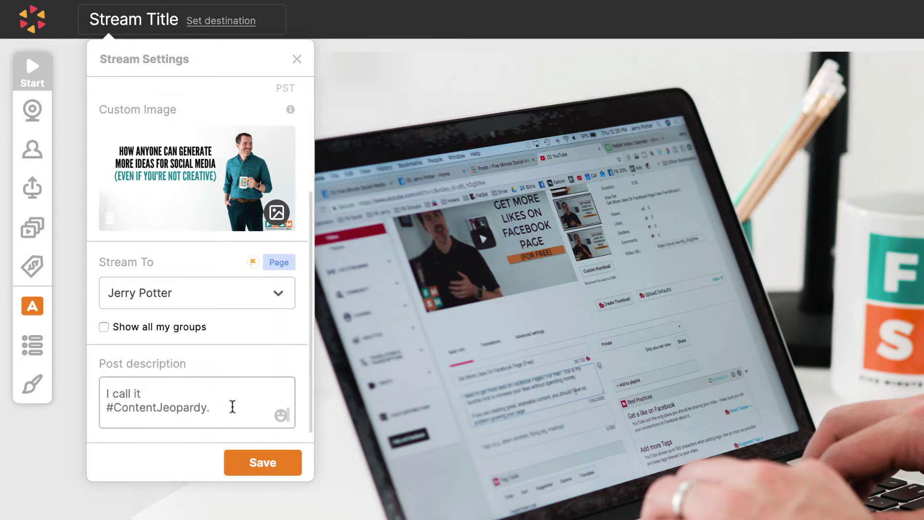
pyautogui.scroll(5, 263, 352)
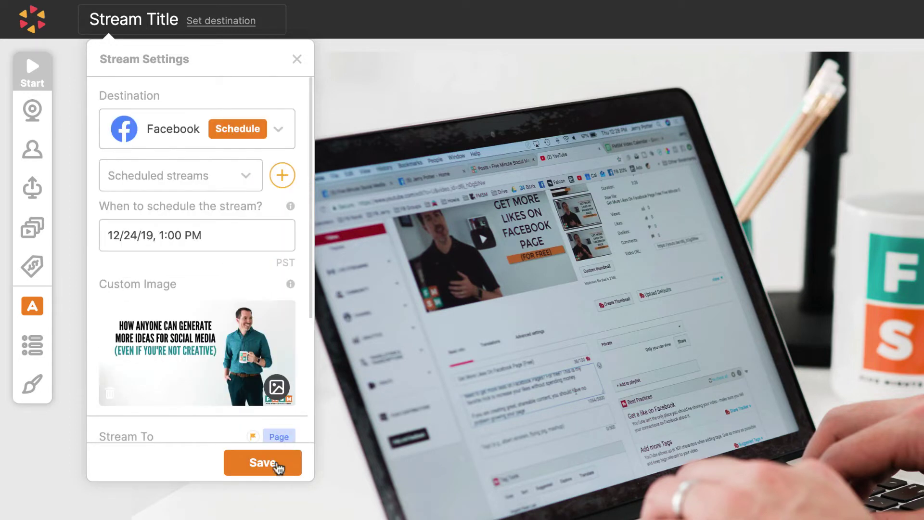
pyautogui.click(264, 471)
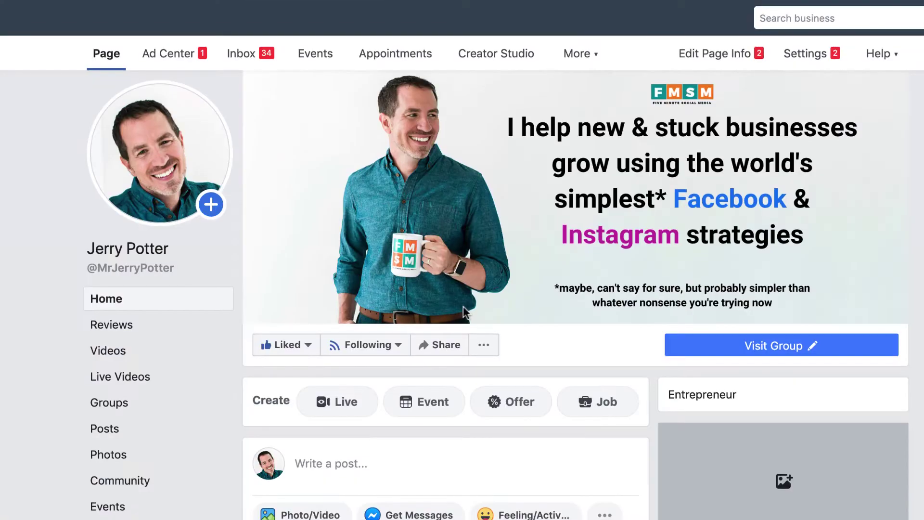
# - Scroll the page's Posts to find BeLive's 'Free Live Training' announcement for December 24, 1:00 PM
pyautogui.scroll(-15, 463, 305)
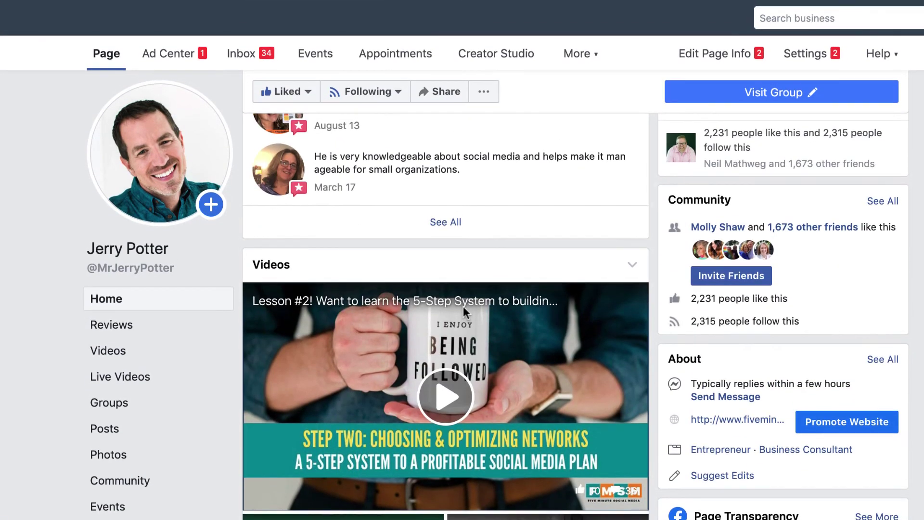
pyautogui.scroll(-12, 463, 308)
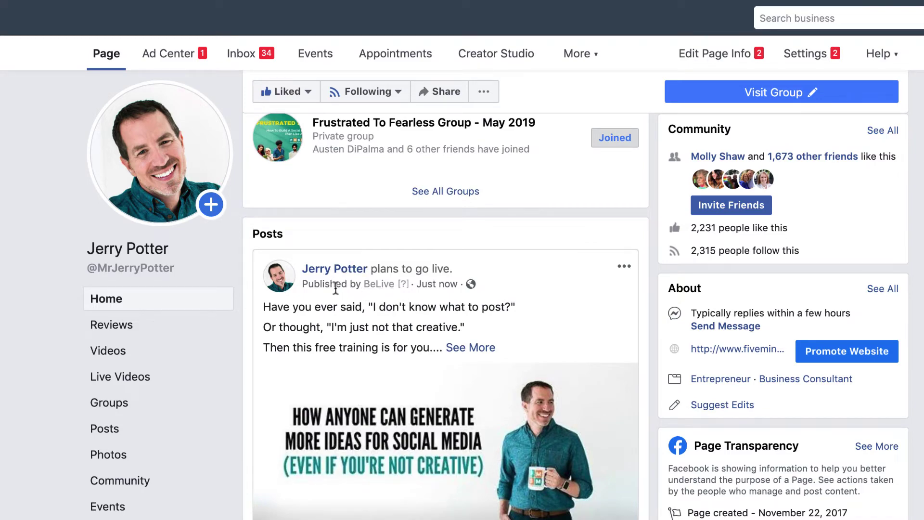
pyautogui.scroll(-5, 407, 436)
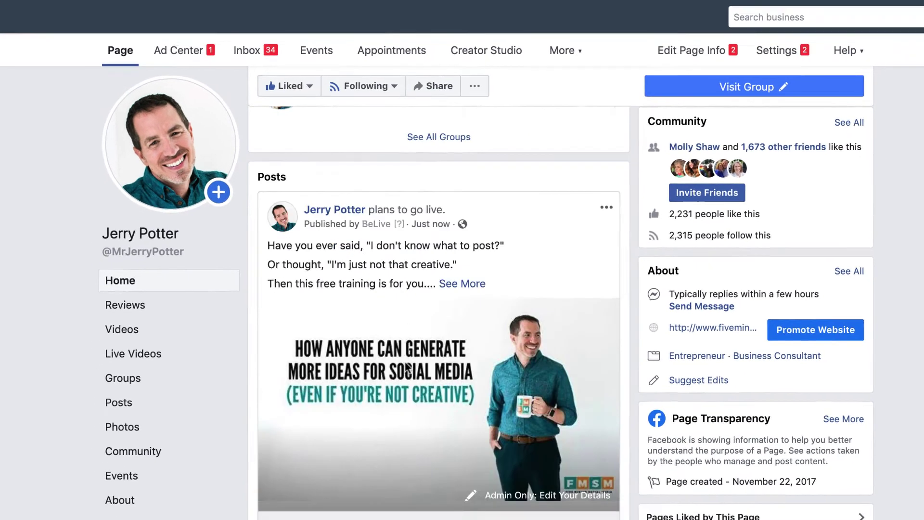
pyautogui.scroll(-1, 428, 507)
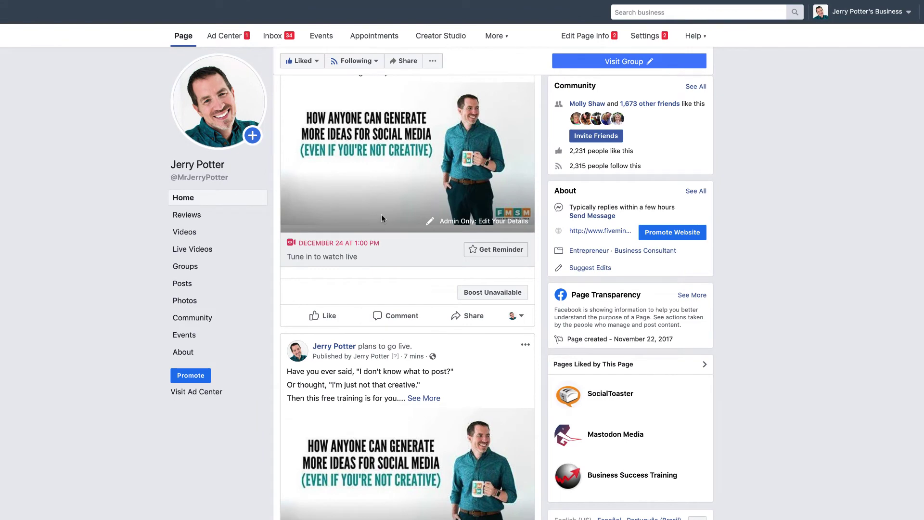
pyautogui.scroll(4, 365, 313)
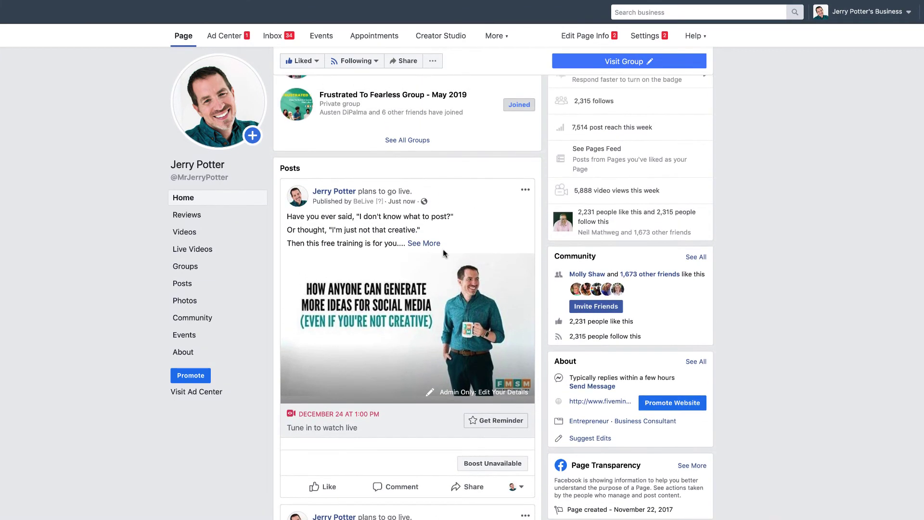
pyautogui.moveTo(101, 2)
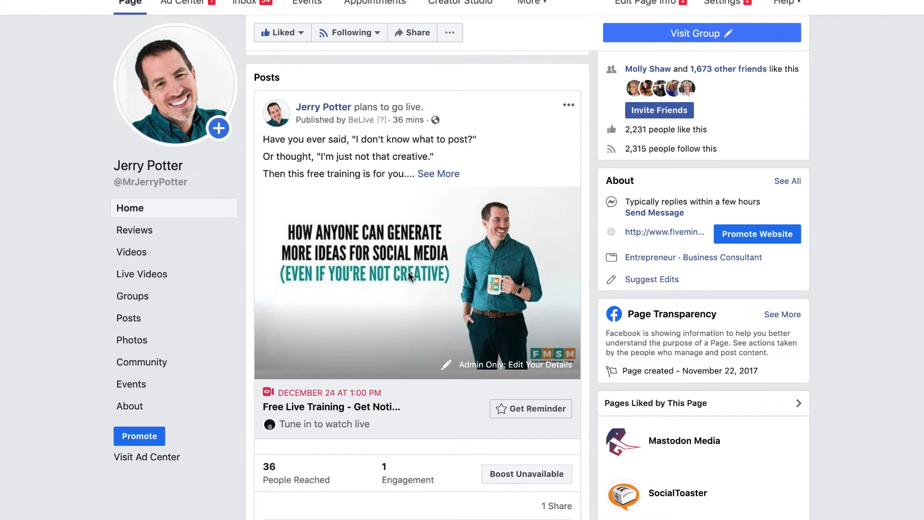
pyautogui.click(481, 477)
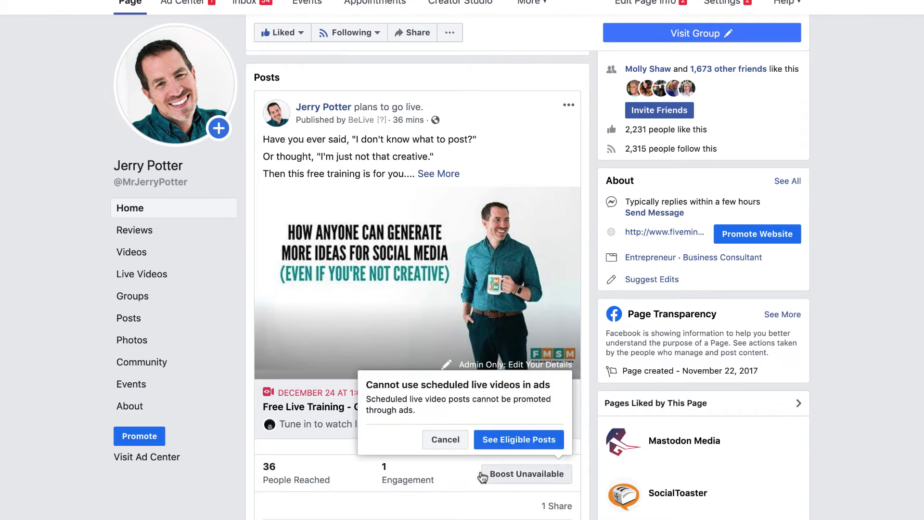
pyautogui.click(459, 476)
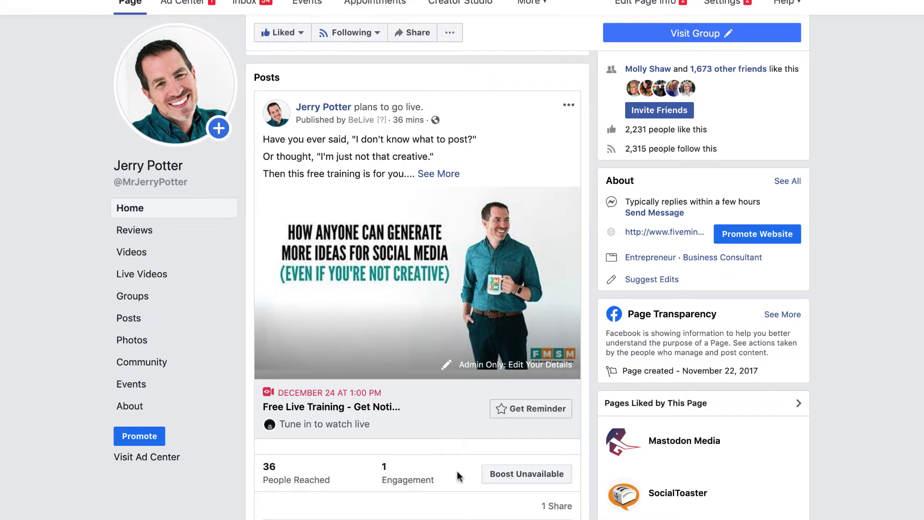
pyautogui.scroll(-5, 457, 414)
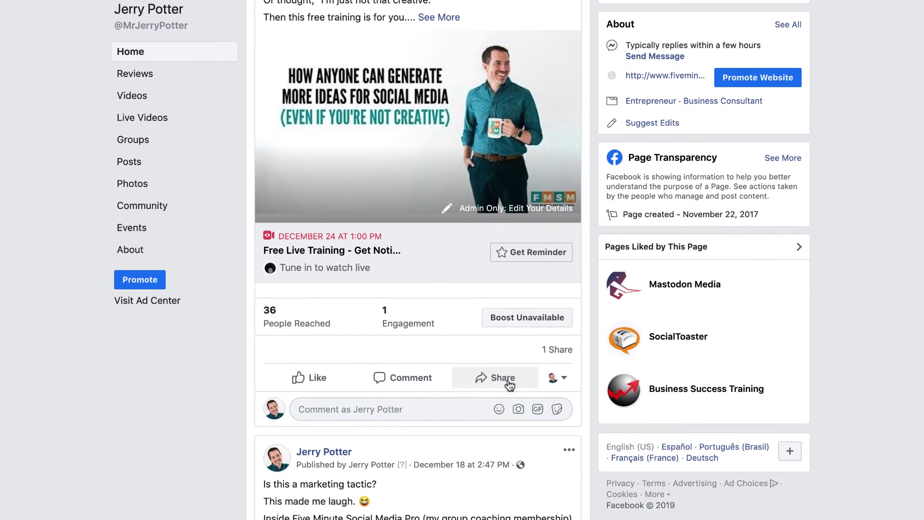
pyautogui.click(509, 381)
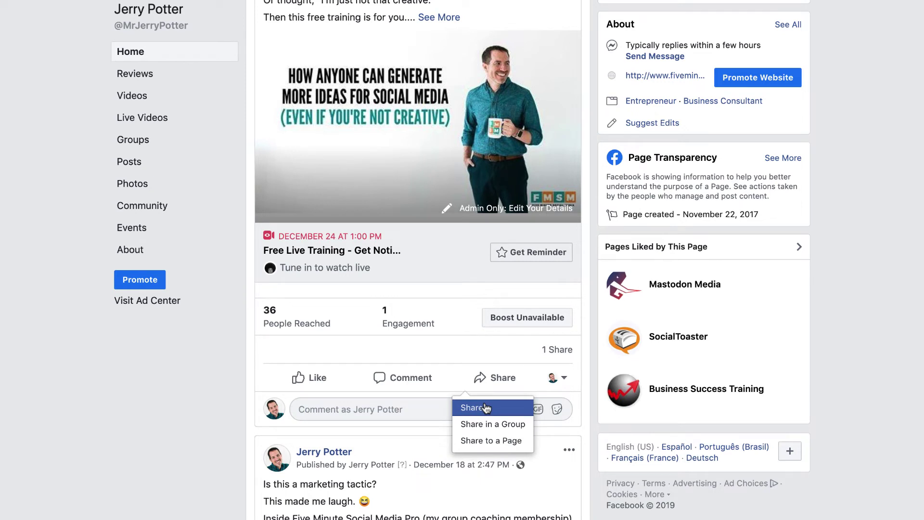
pyautogui.click(430, 260)
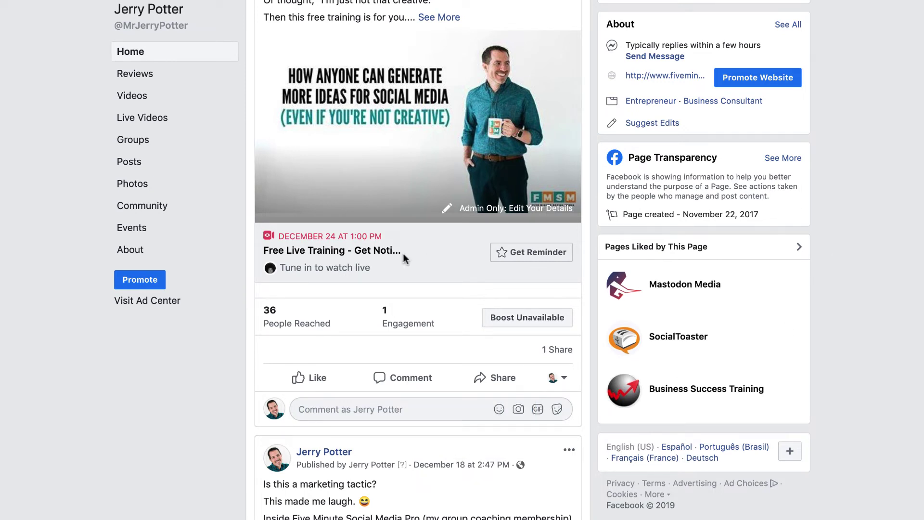
pyautogui.scroll(3, 404, 256)
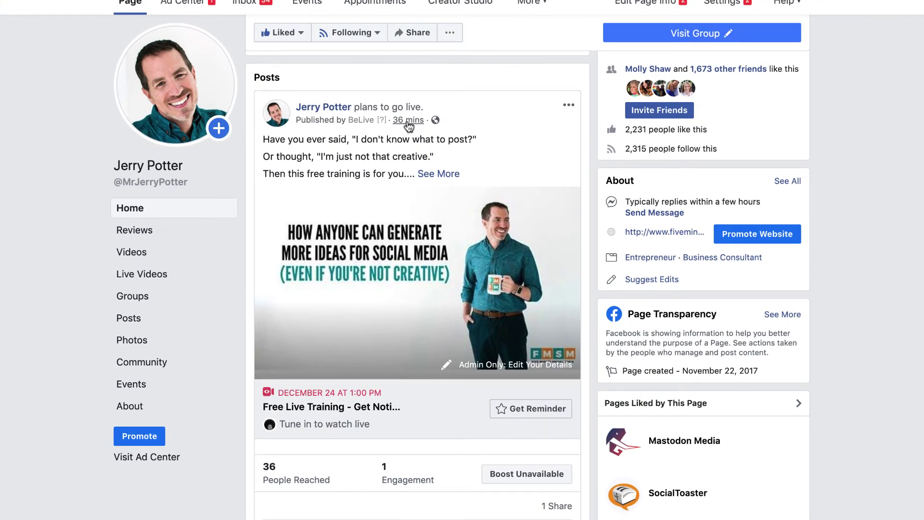
# - Open the scheduled live post on its own page and copy its web address
pyautogui.moveTo(408, 126)
pyautogui.click(409, 120)
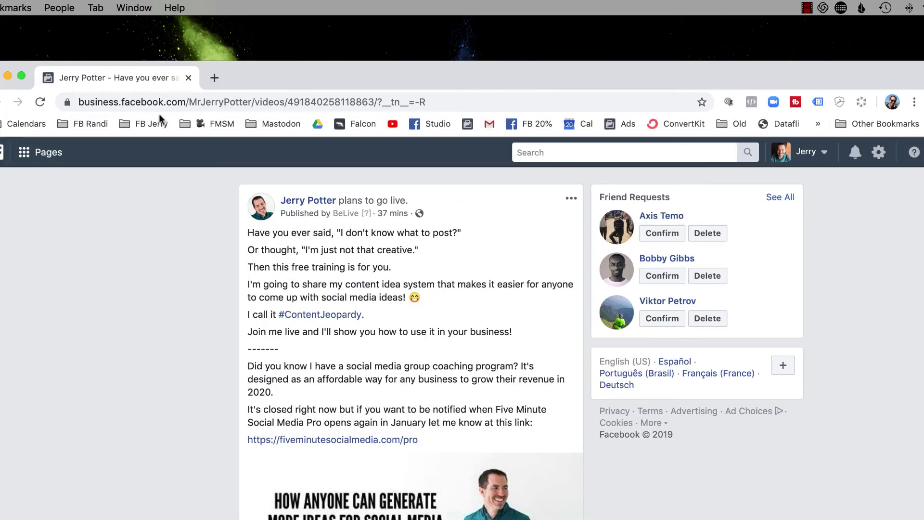
pyautogui.click(374, 101)
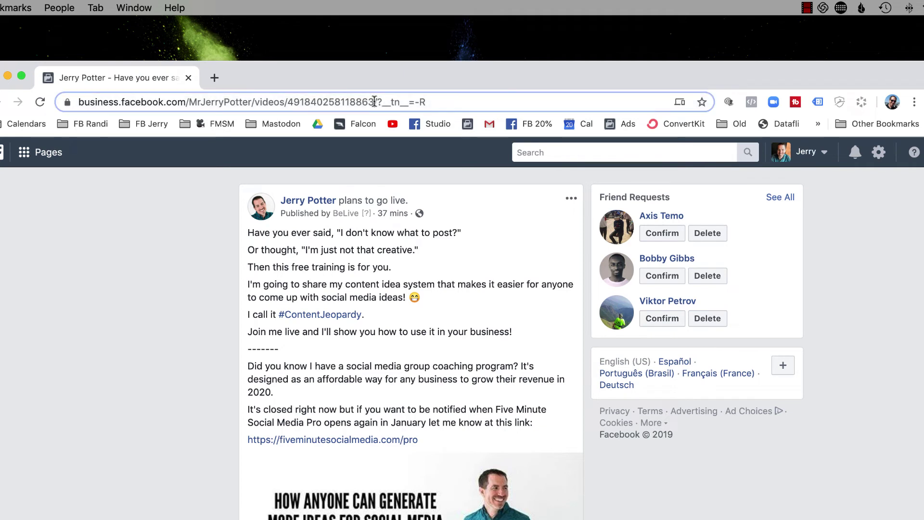
pyautogui.moveTo(374, 102); pyautogui.dragTo(62, 101)
pyautogui.rightClick(139, 97)
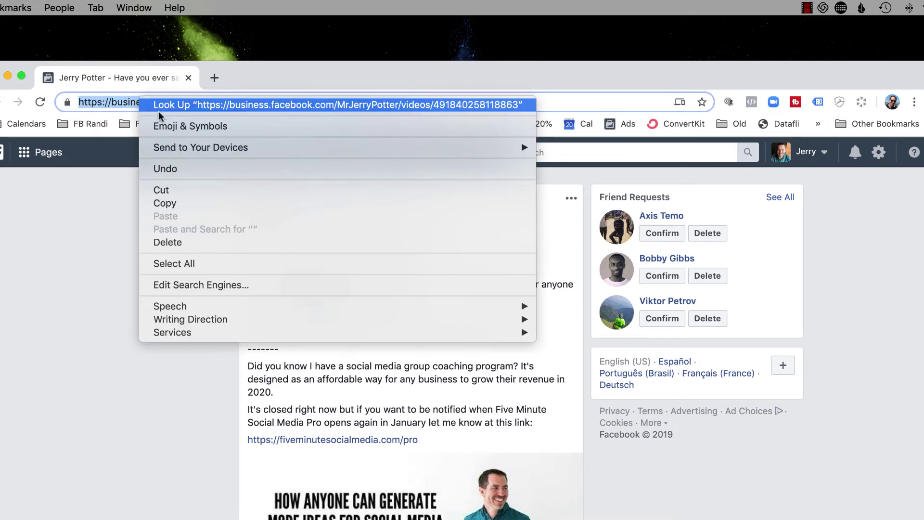
pyautogui.click(182, 204)
pyautogui.click(176, 202)
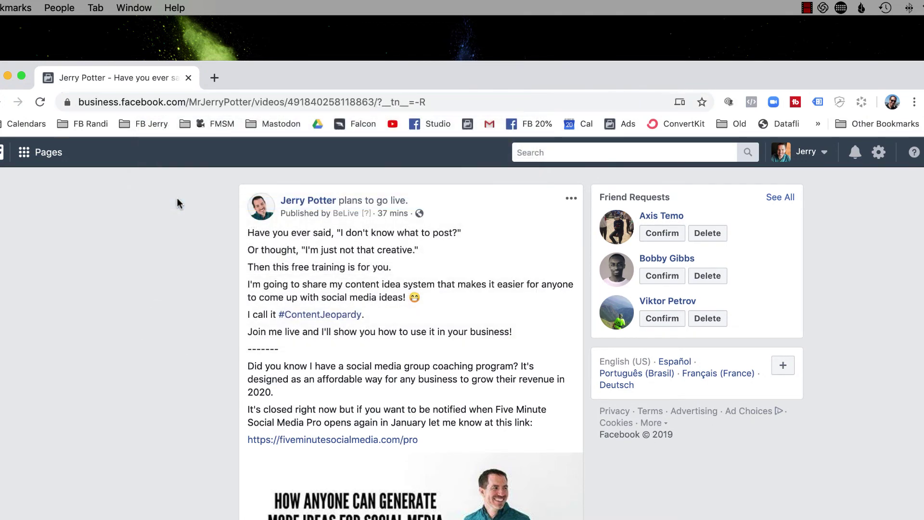